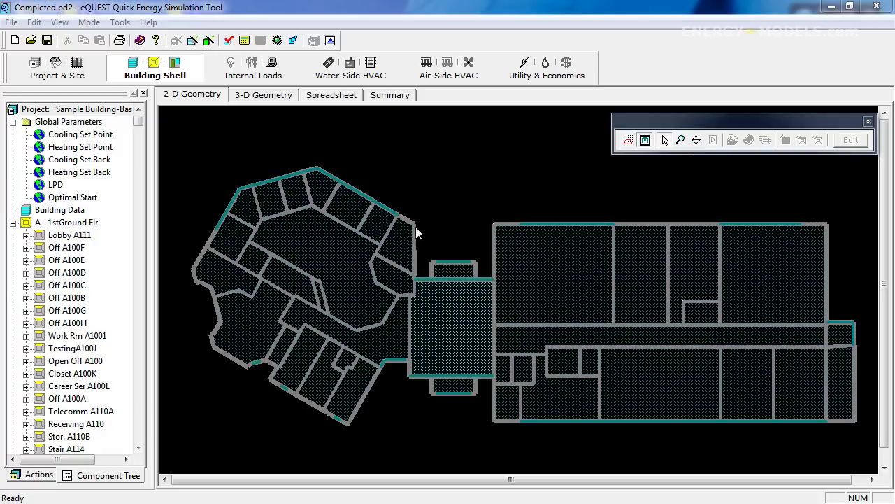
# - Switch to the Project & Site components of the sample building project
pyautogui.click(57, 77)
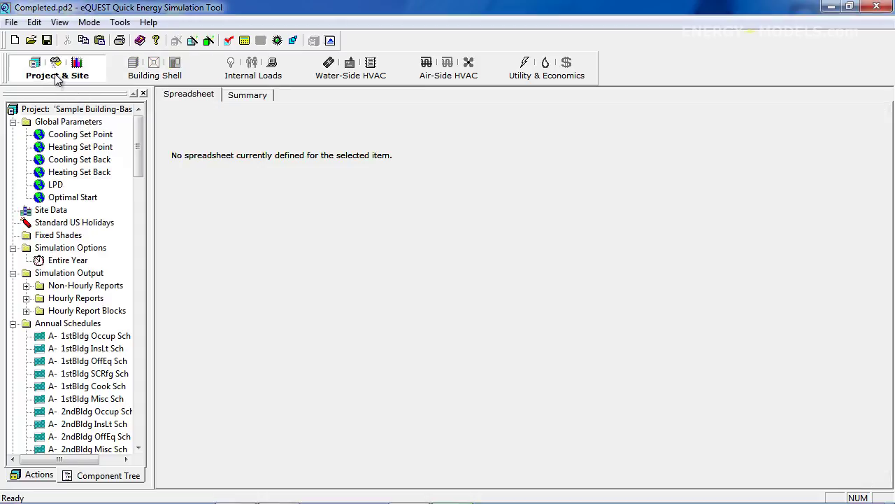
# - Start a new design day named 'Cooling Design' with its type set to Cooling
pyautogui.rightClick(60, 114)
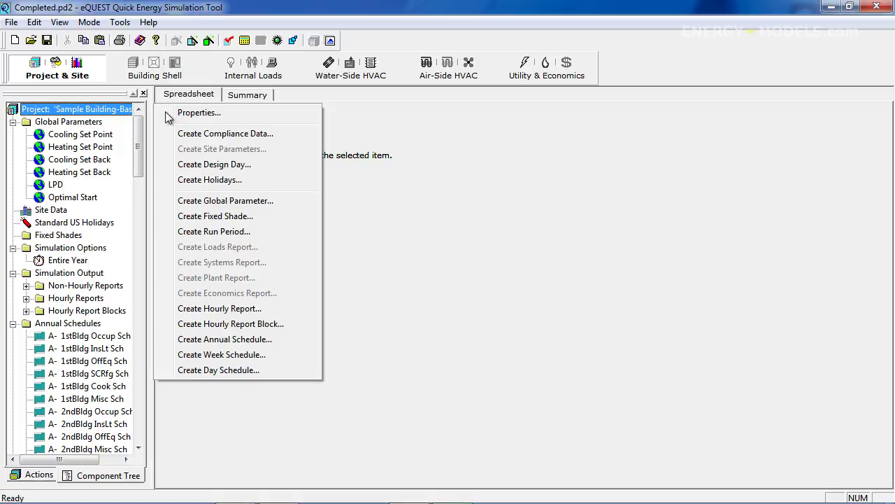
pyautogui.click(220, 164)
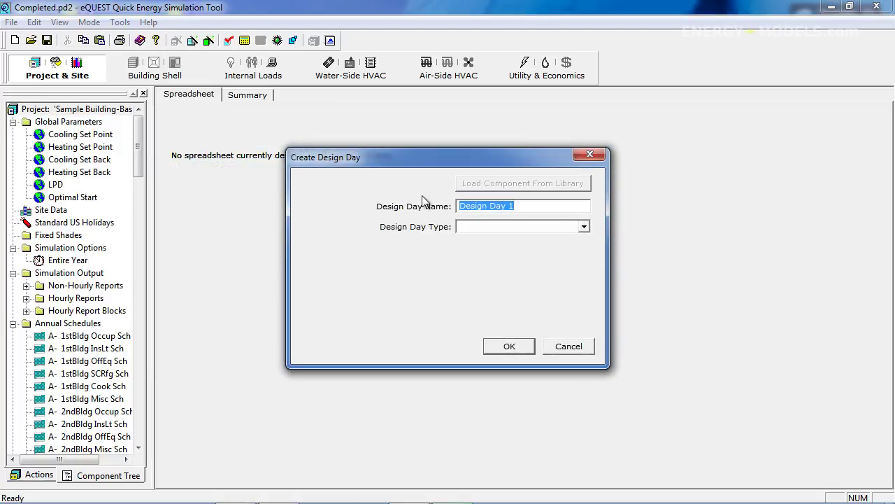
pyautogui.write('Cooling')
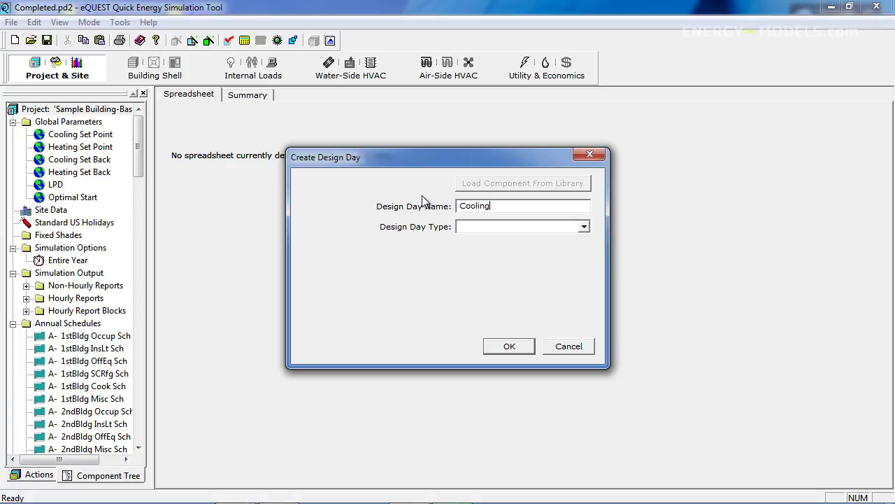
pyautogui.write(' Desig')
pyautogui.write('n')
pyautogui.click(521, 227)
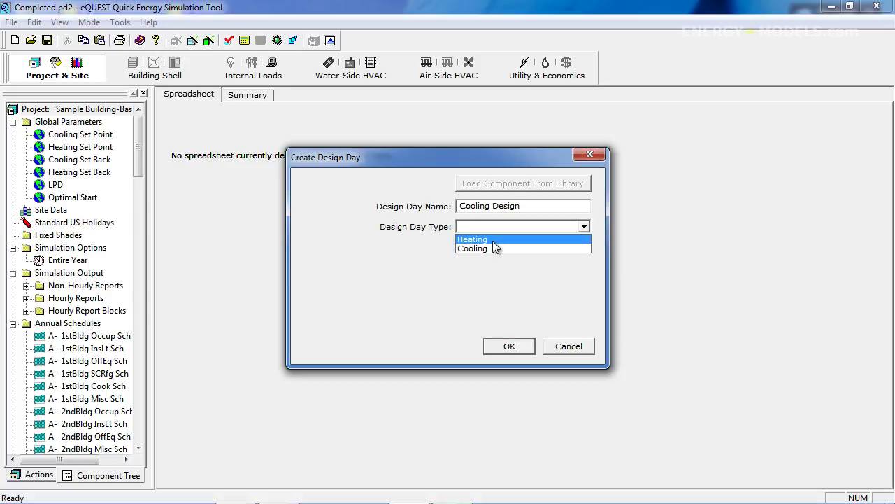
pyautogui.click(491, 250)
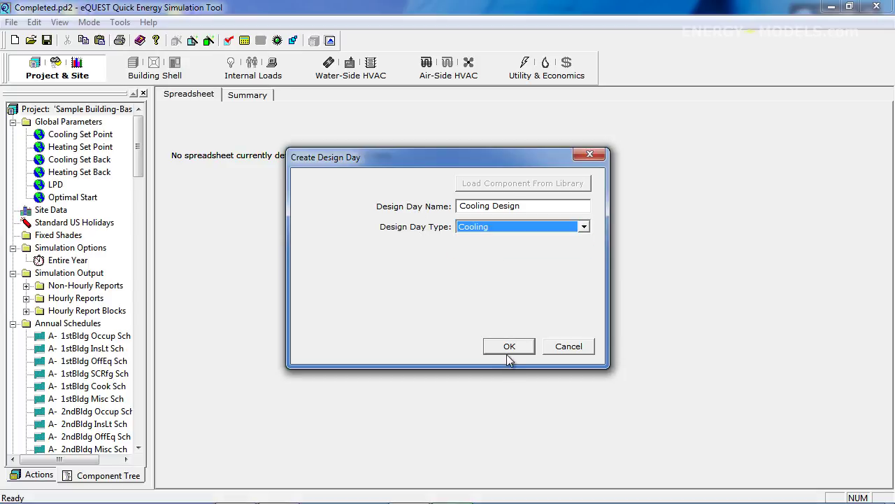
# - Enter Cooling Design's drybulb high 90°F, wetbulb at high 59°F and drybulb range 0
pyautogui.click(508, 350)
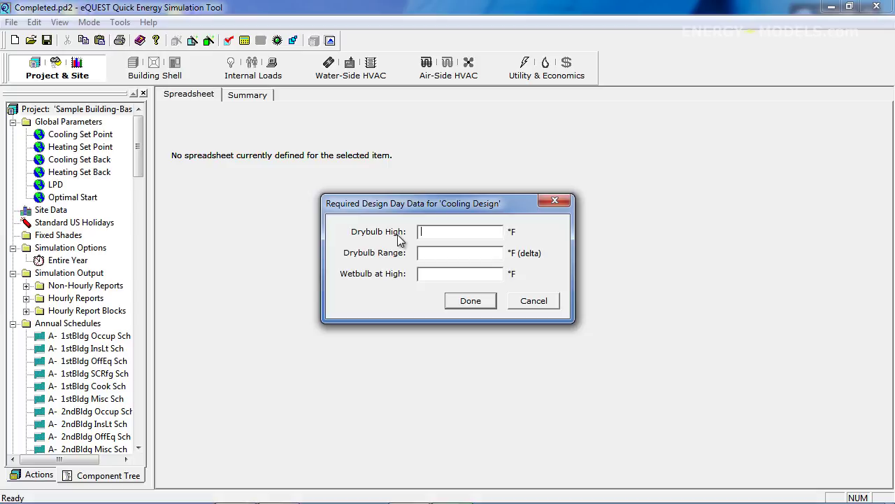
pyautogui.write('90')
pyautogui.press('Tab')
pyautogui.write('59')
pyautogui.click(478, 229)
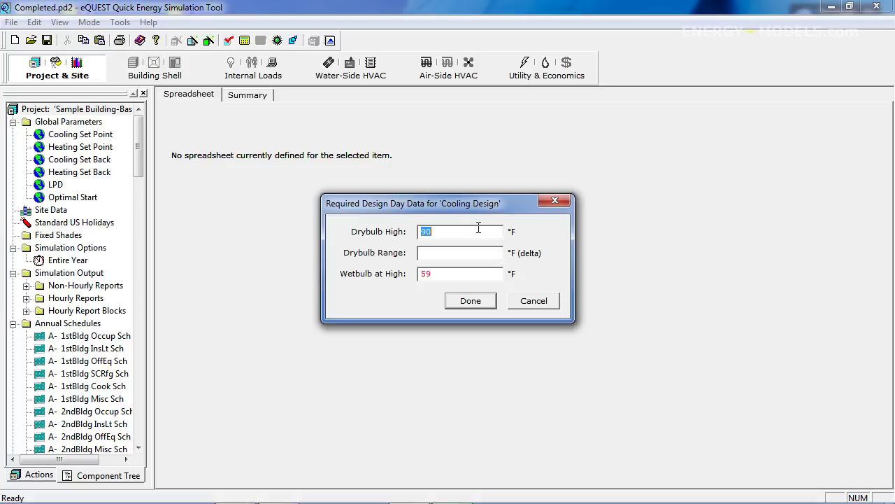
pyautogui.click(432, 253)
pyautogui.write('0')
# - Accept Cooling Design and review its hour high 15, hour low 4, month 6 properties
pyautogui.click(472, 303)
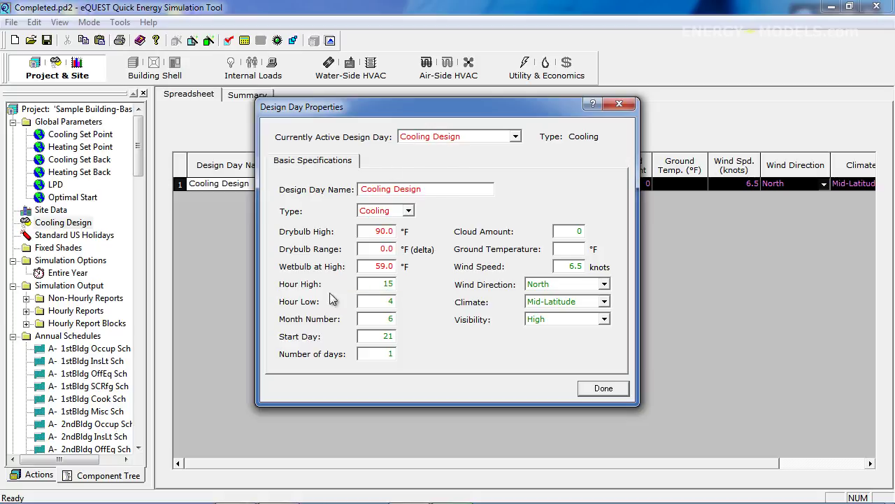
pyautogui.doubleClick(370, 287)
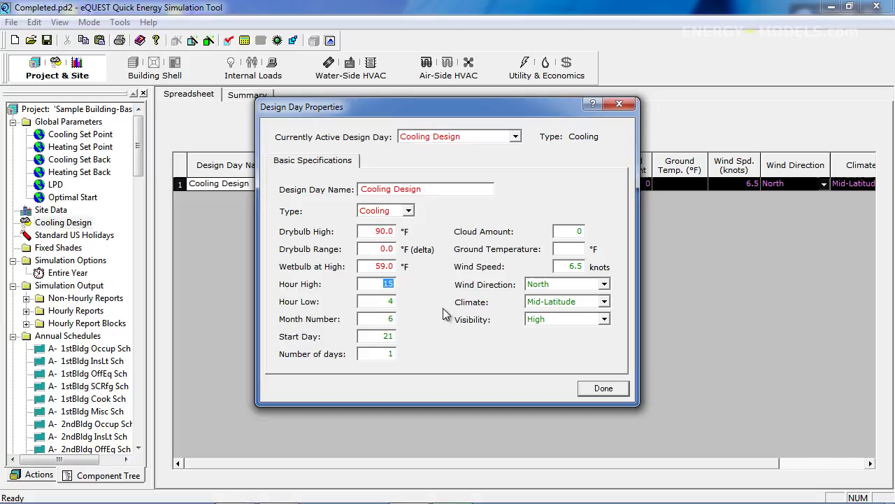
pyautogui.press('Tab')
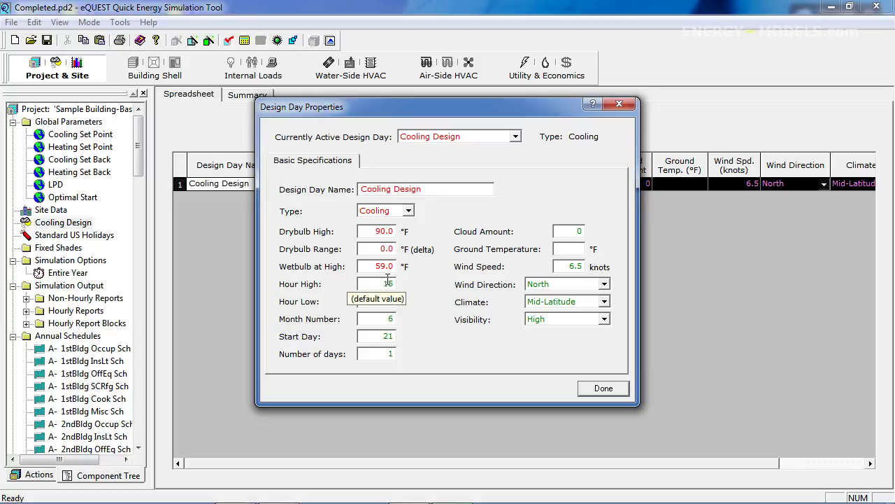
pyautogui.click(385, 248)
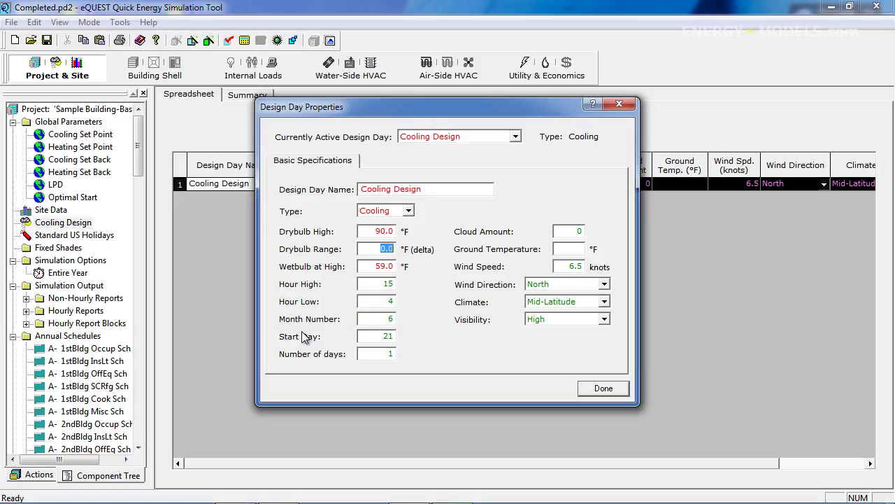
pyautogui.click(375, 321)
# - Set Cooling Design to start on June 1 and run for 120 days
pyautogui.click(386, 333)
pyautogui.press('Tab')
pyautogui.press('Tab')
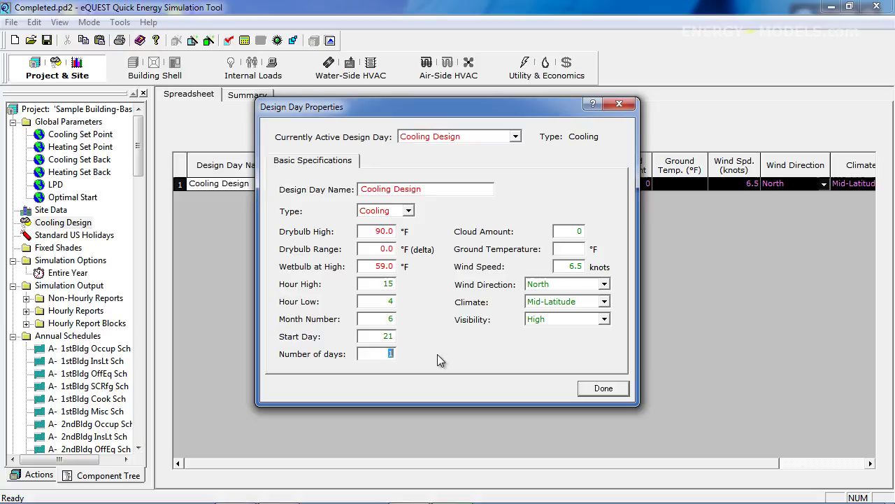
pyautogui.write('120')
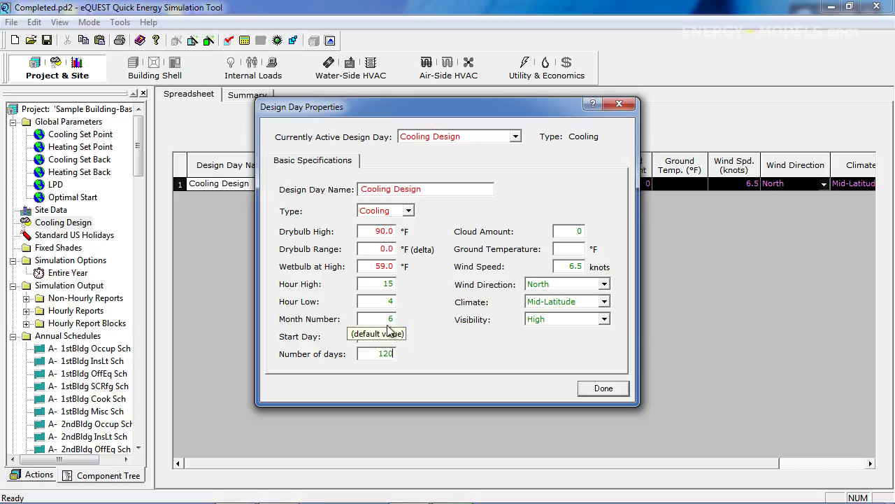
pyautogui.doubleClick(384, 336)
pyautogui.write('1')
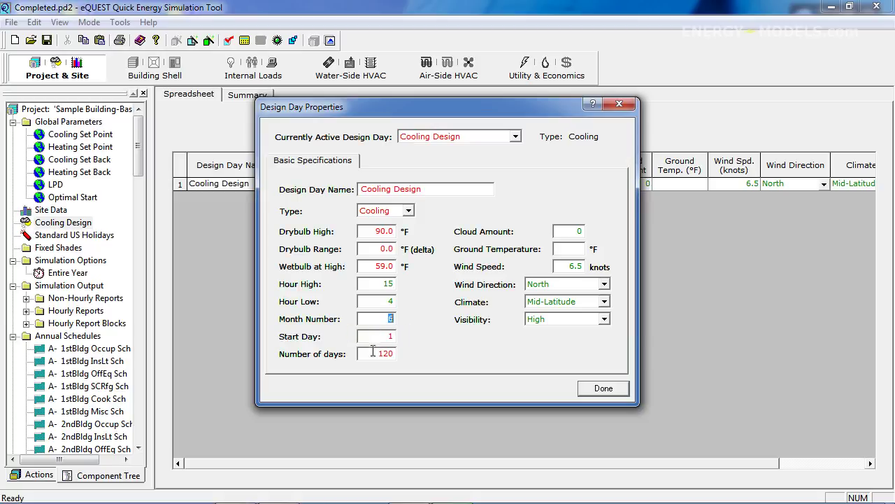
pyautogui.press('Return')
pyautogui.click(382, 336)
pyautogui.press('Return')
# - Create a second design day named 'Heating Design' of Heating type
pyautogui.click(602, 390)
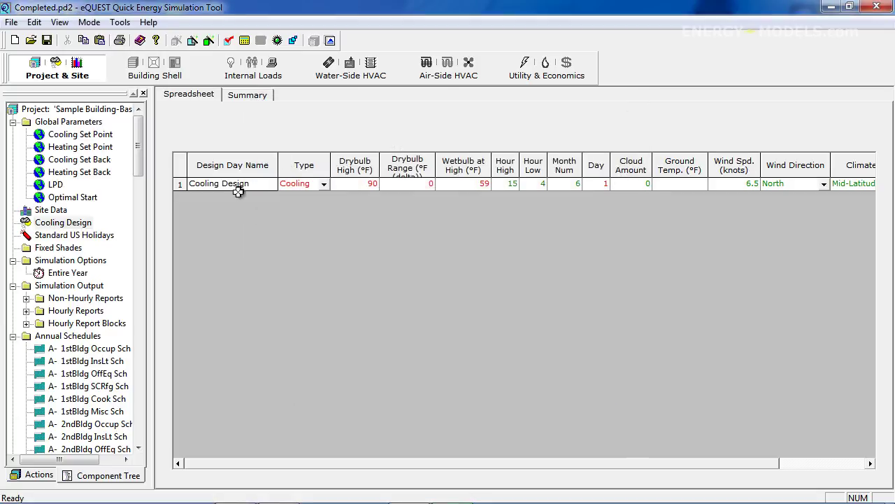
pyautogui.rightClick(66, 111)
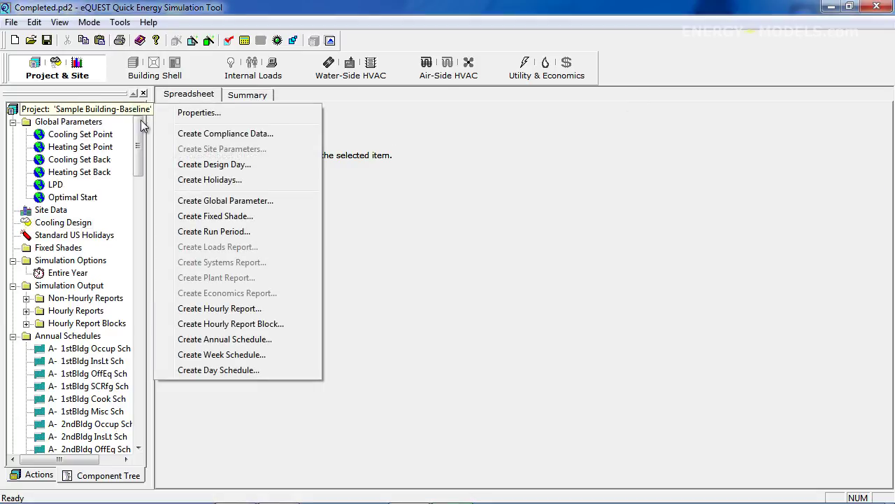
pyautogui.click(226, 168)
pyautogui.click(487, 247)
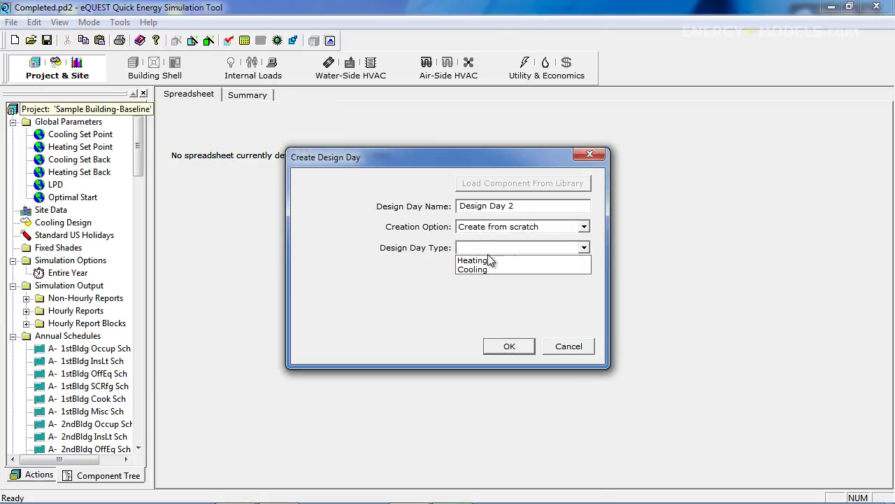
pyautogui.click(488, 263)
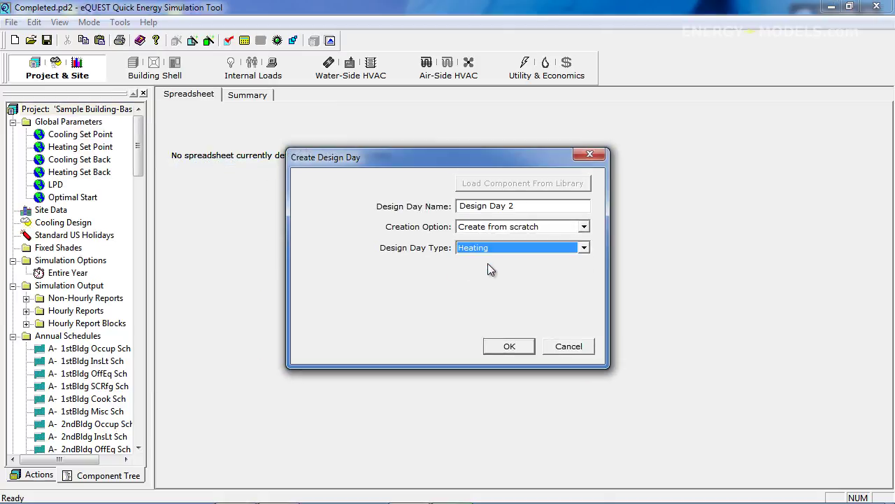
pyautogui.moveTo(517, 205); pyautogui.dragTo(301, 205)
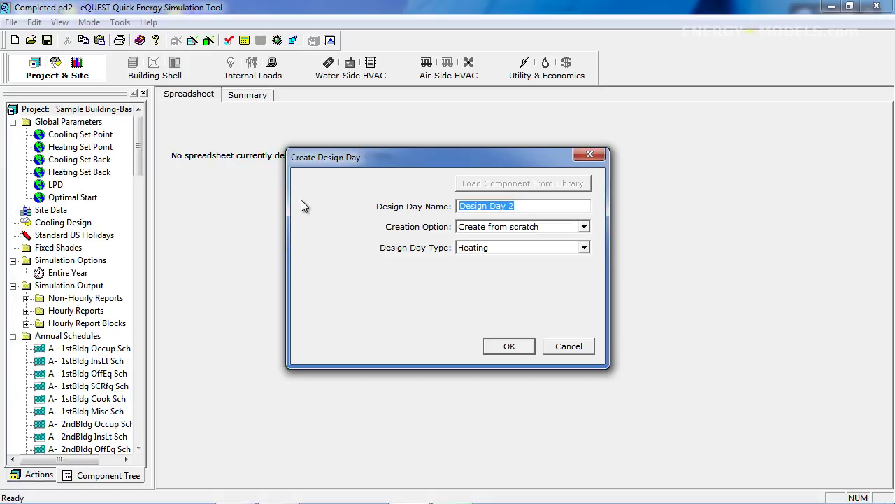
pyautogui.write('Heating D')
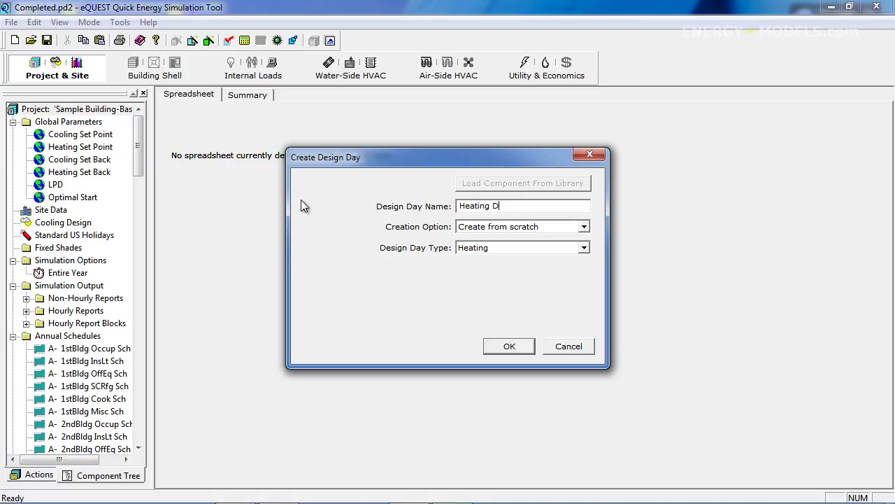
pyautogui.write('esign')
pyautogui.press('Return')
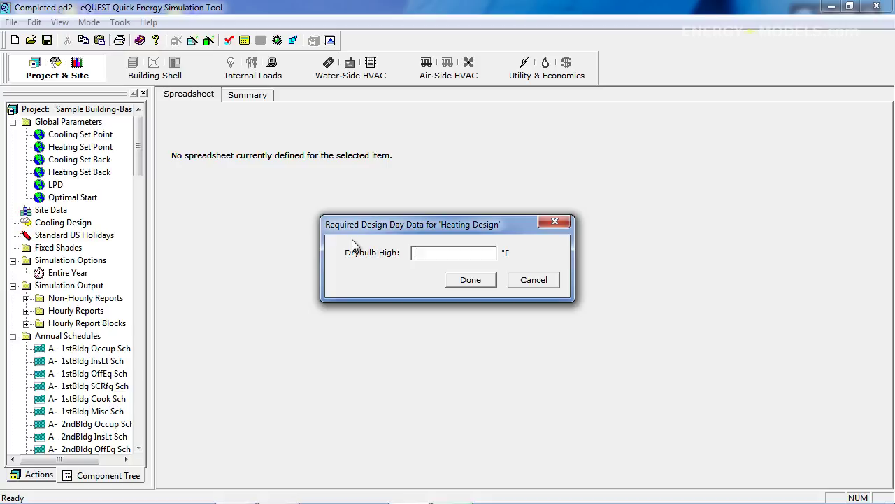
# - Give Heating Design a drybulb high of -3°F
pyautogui.write('-')
pyautogui.write('3')
pyautogui.click(472, 282)
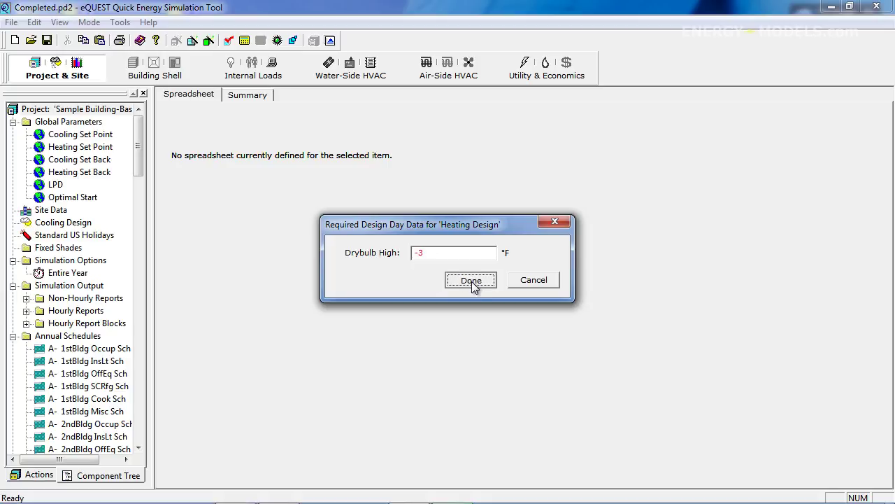
# - Add Heating Design and show its properties: month 12, start day 21, one day
pyautogui.click(472, 282)
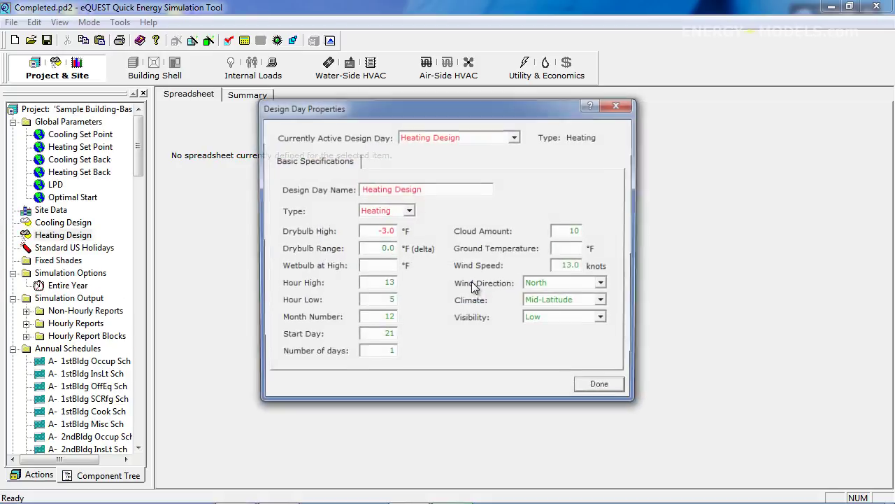